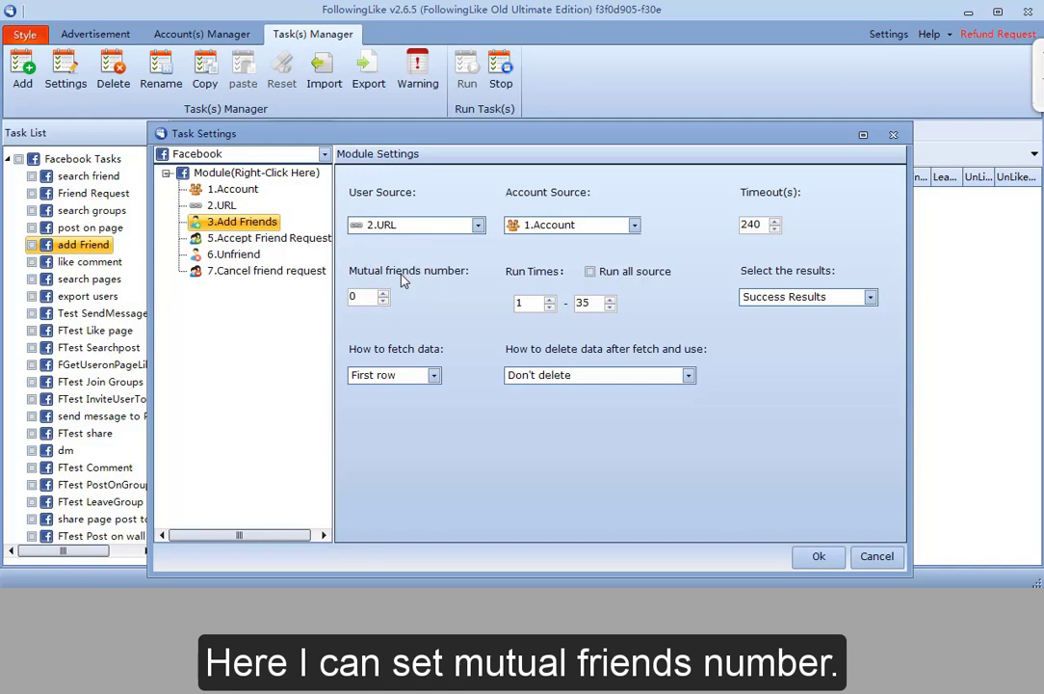
- Set the Add Friends module's minimum mutual friends to 5
{"action": "left_click", "coordinate": [356, 297]}
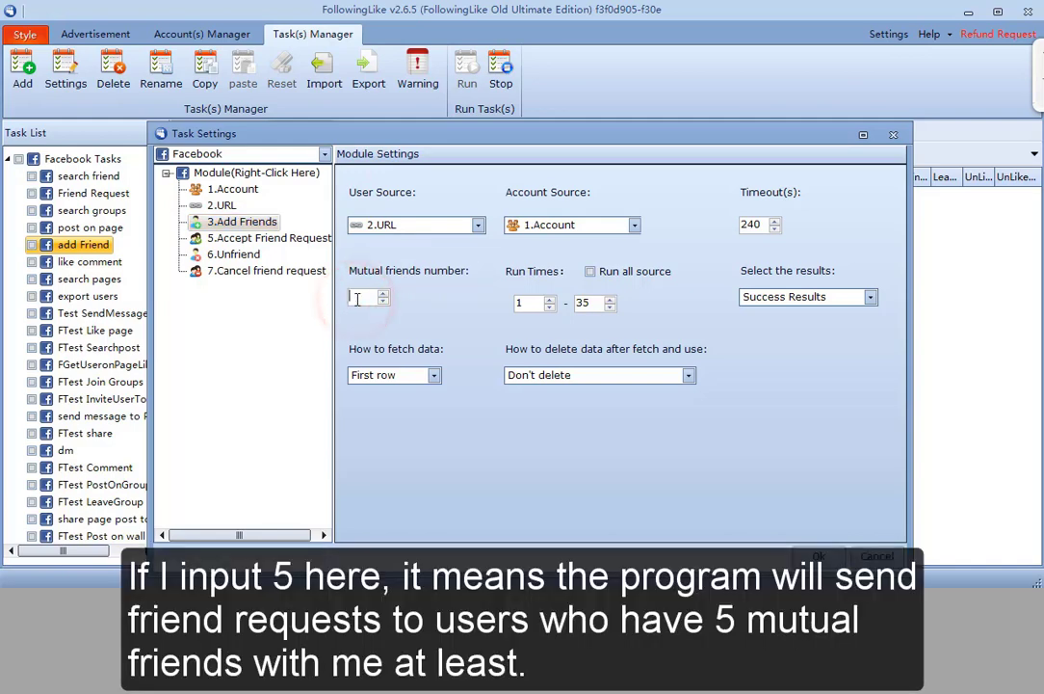
{"action": "type", "text": "5"}
{"action": "left_click", "coordinate": [409, 301]}
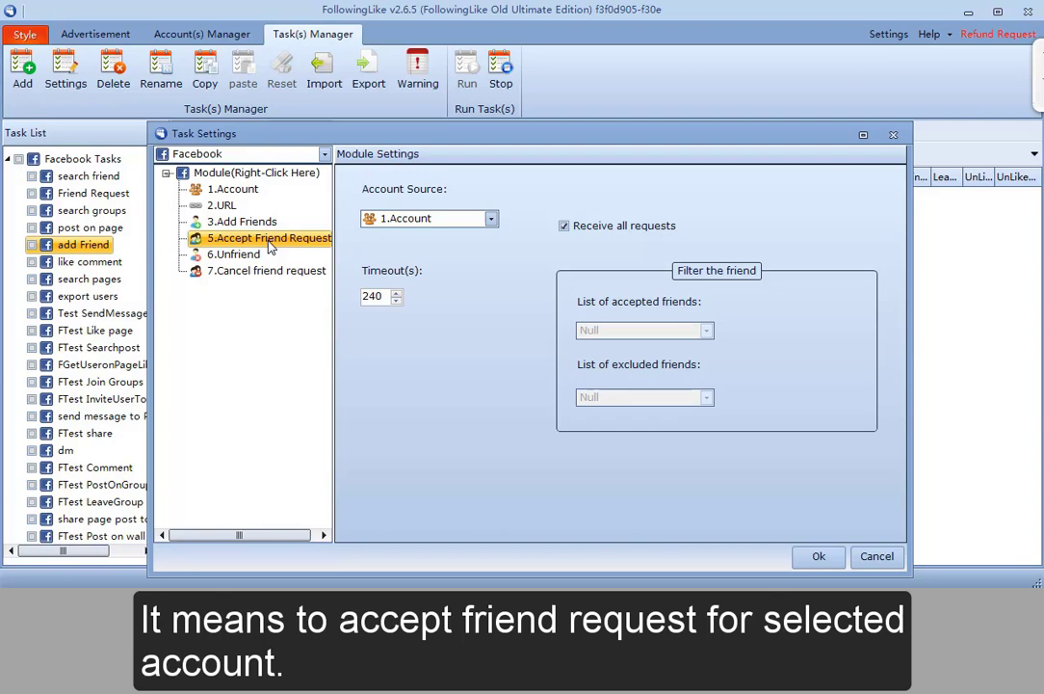
- Check the Account Source of the Accept Friend Request module
{"action": "left_click", "coordinate": [482, 256]}
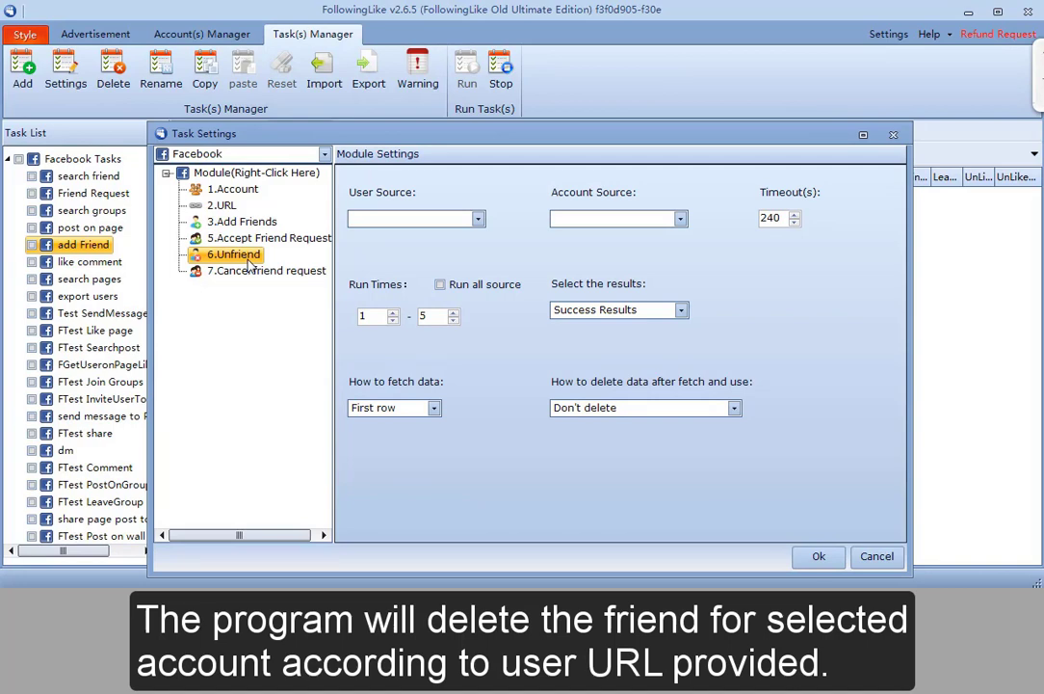
- Set Unfriend's User Source to 2.URL and Account Source to 1.Account
{"action": "left_click", "coordinate": [406, 218]}
{"action": "left_click", "coordinate": [400, 247]}
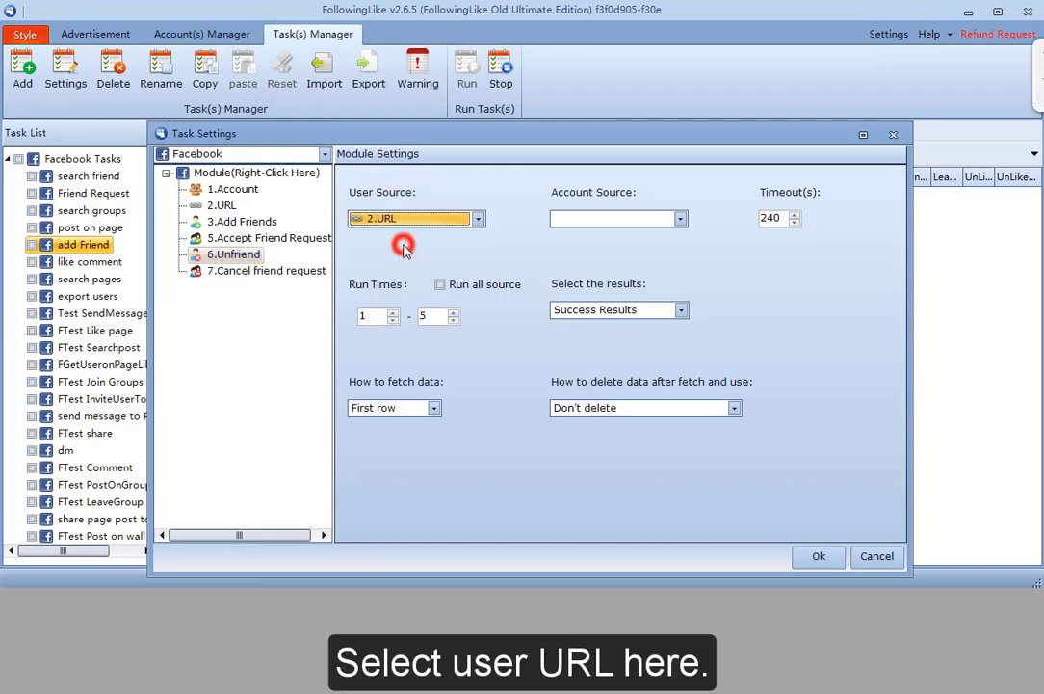
{"action": "left_click", "coordinate": [583, 218]}
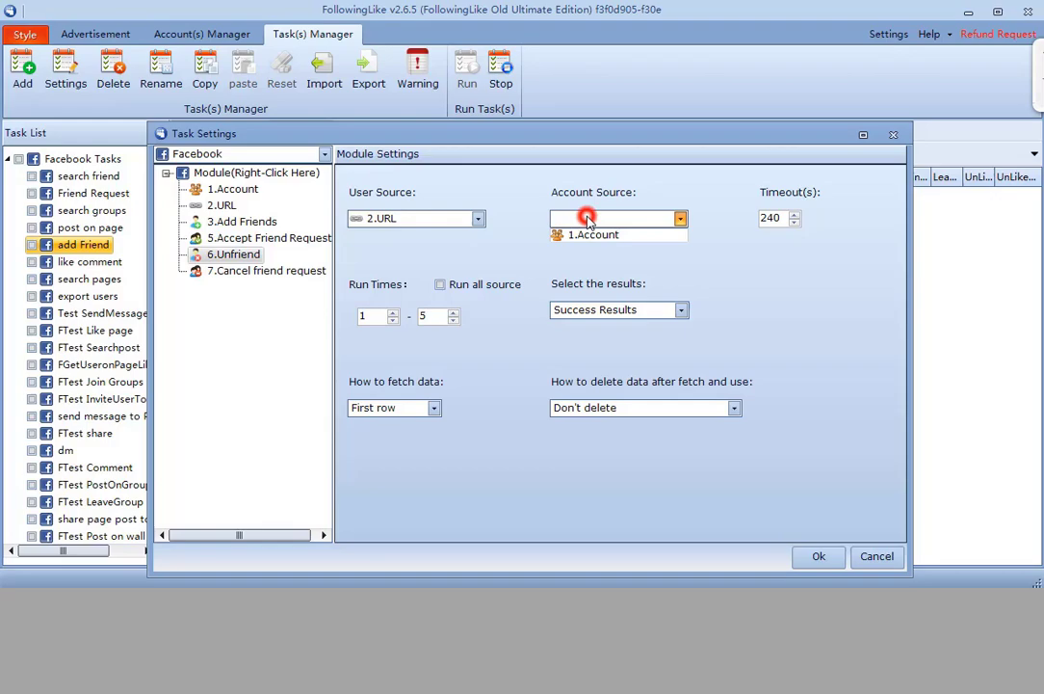
{"action": "left_click", "coordinate": [593, 234]}
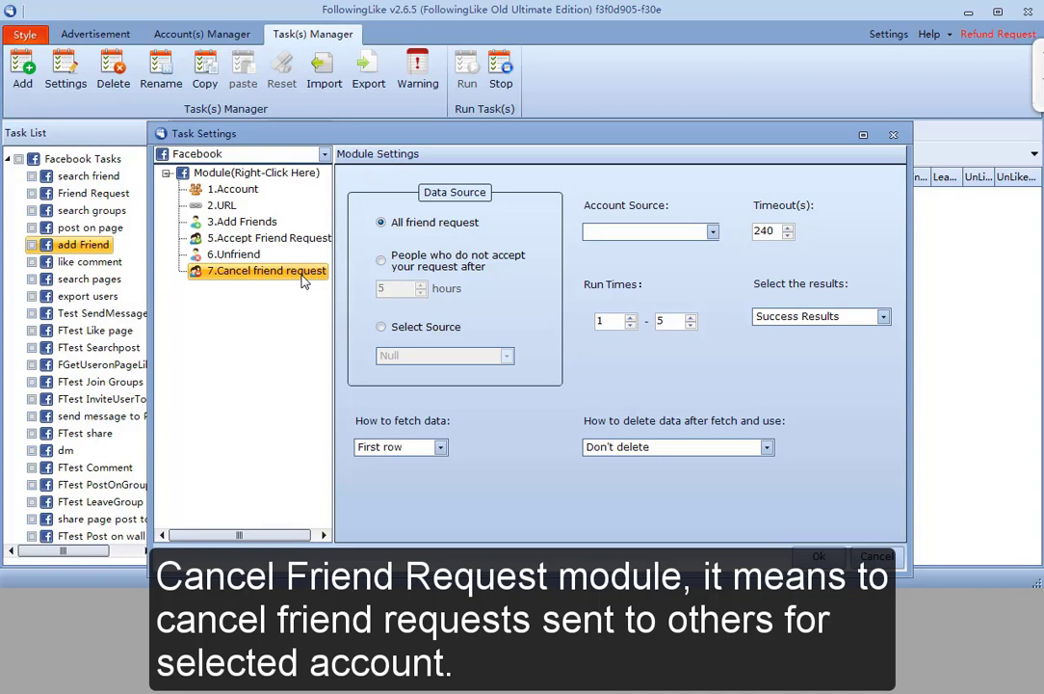
- Set Cancel friend request's Account Source to 1.Account, cancelling only requests unaccepted after some hours
{"action": "left_click", "coordinate": [631, 231]}
{"action": "left_click", "coordinate": [627, 248]}
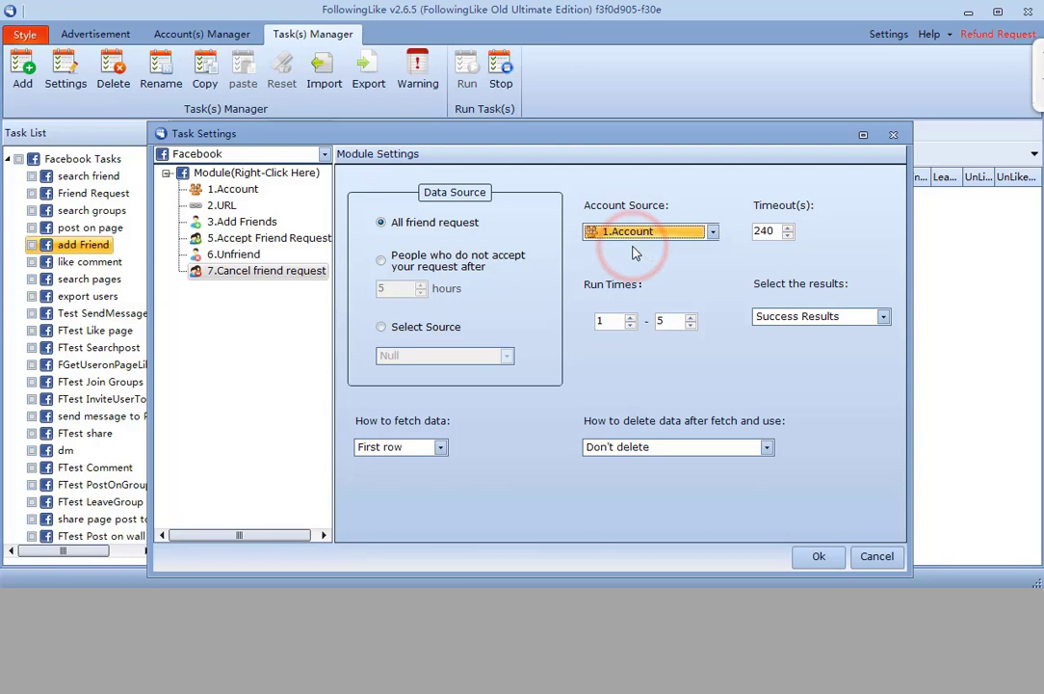
{"action": "left_click", "coordinate": [470, 202]}
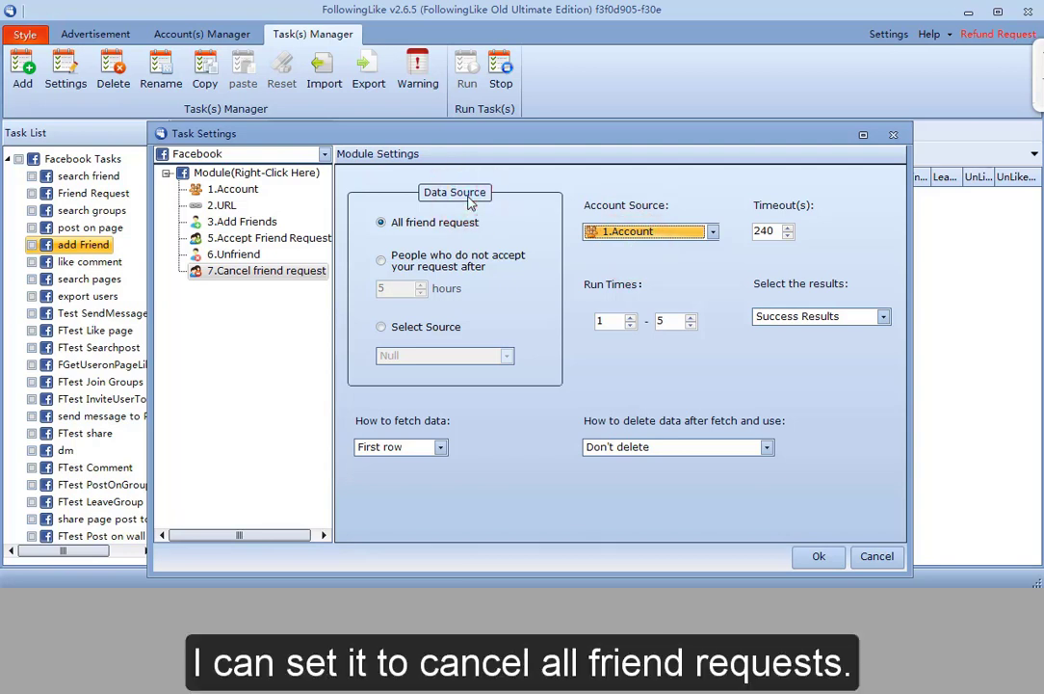
{"action": "left_click", "coordinate": [444, 260]}
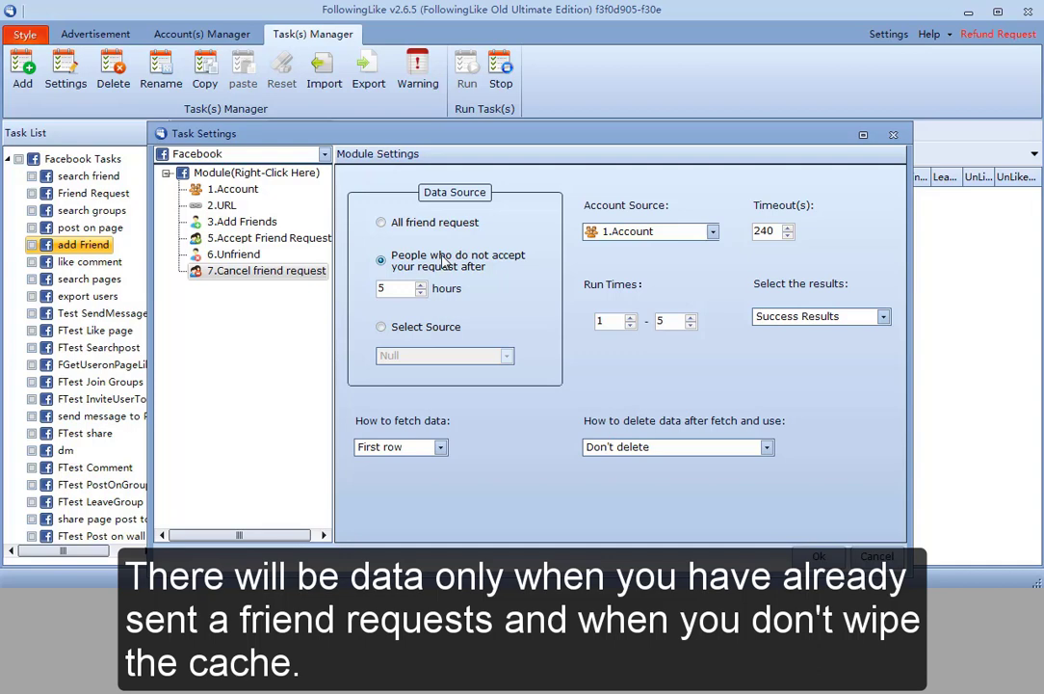
- Choose Select Source and target users from 2.URL for cancelled requests
{"action": "left_click", "coordinate": [421, 330]}
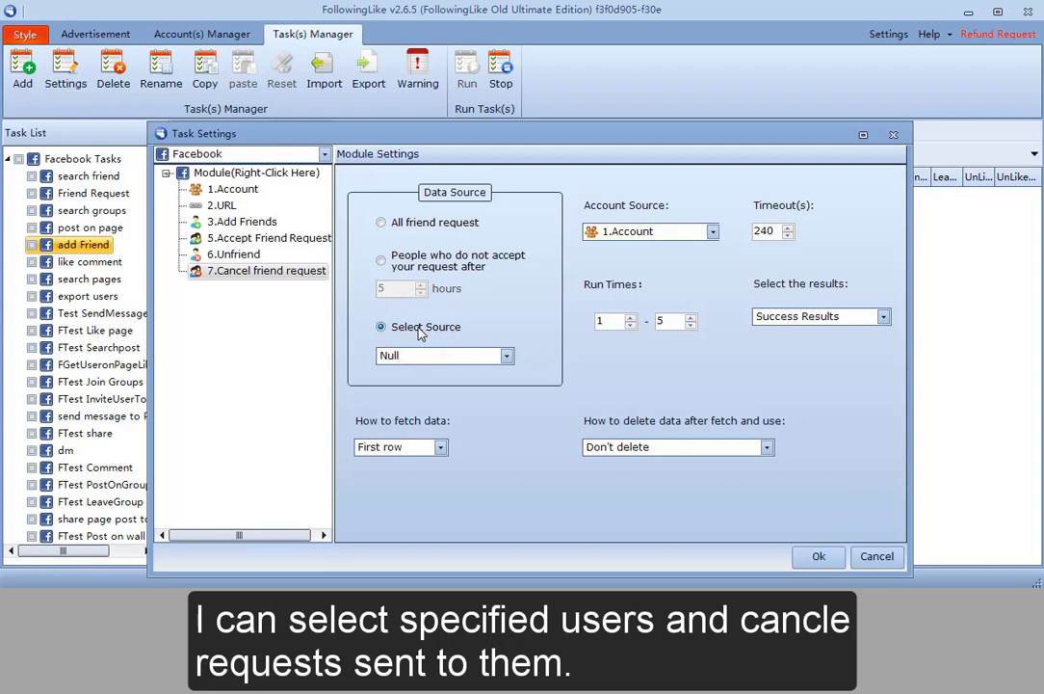
{"action": "left_click", "coordinate": [433, 355]}
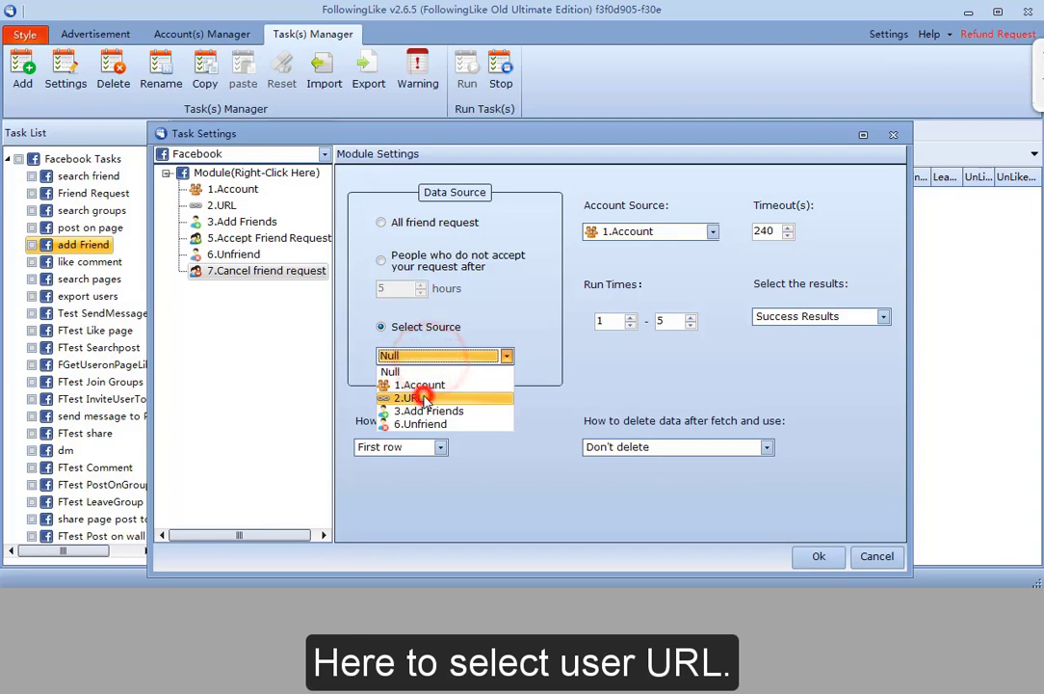
{"action": "left_click", "coordinate": [425, 399]}
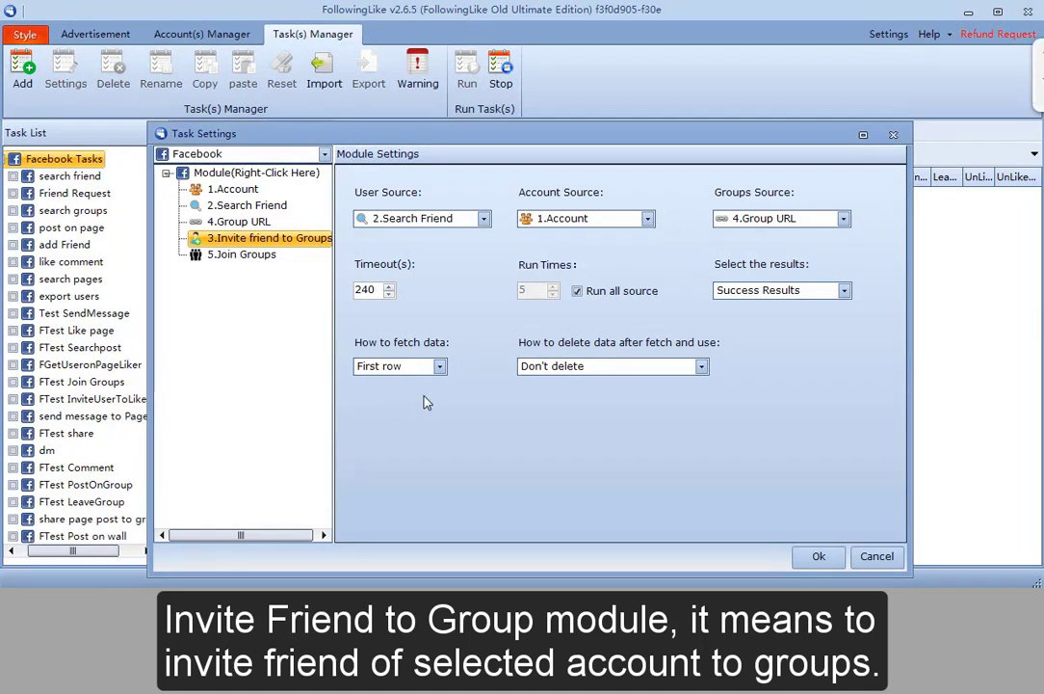
- Review Invite friend to Groups sources, then keep 4.Group URL in Join Groups
{"action": "left_click", "coordinate": [758, 219]}
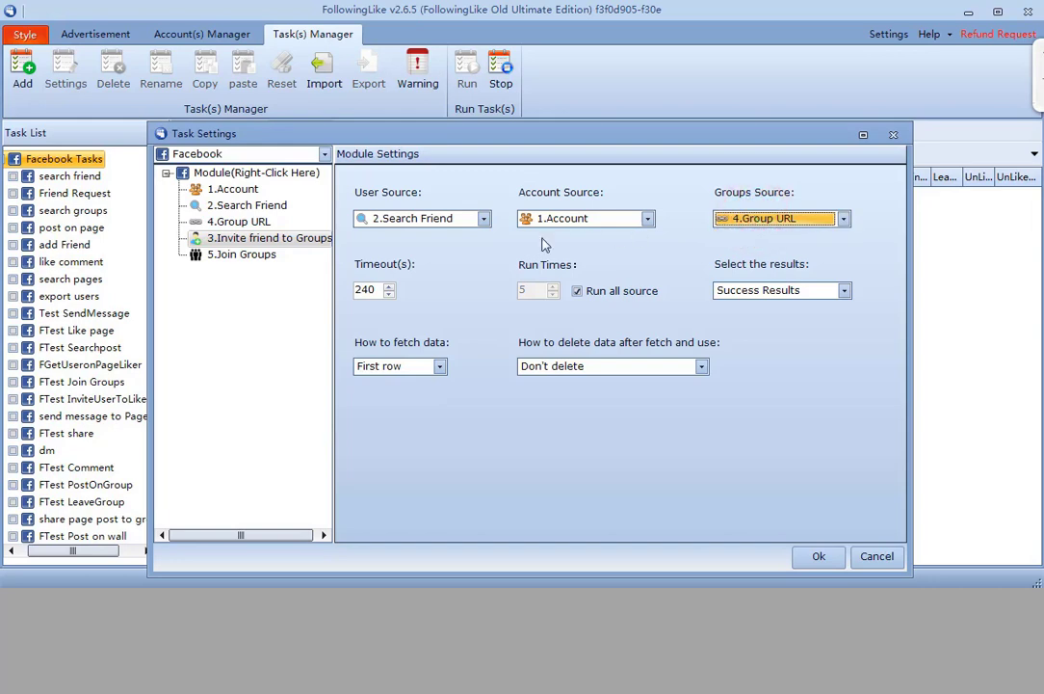
{"action": "left_click", "coordinate": [255, 258]}
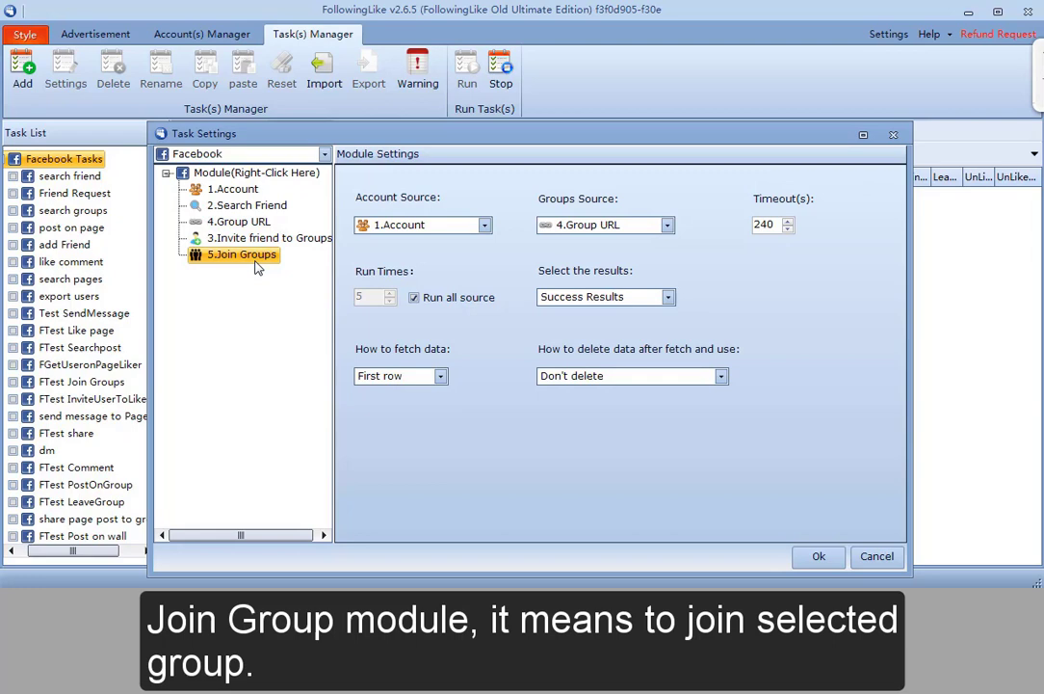
{"action": "left_click", "coordinate": [595, 225]}
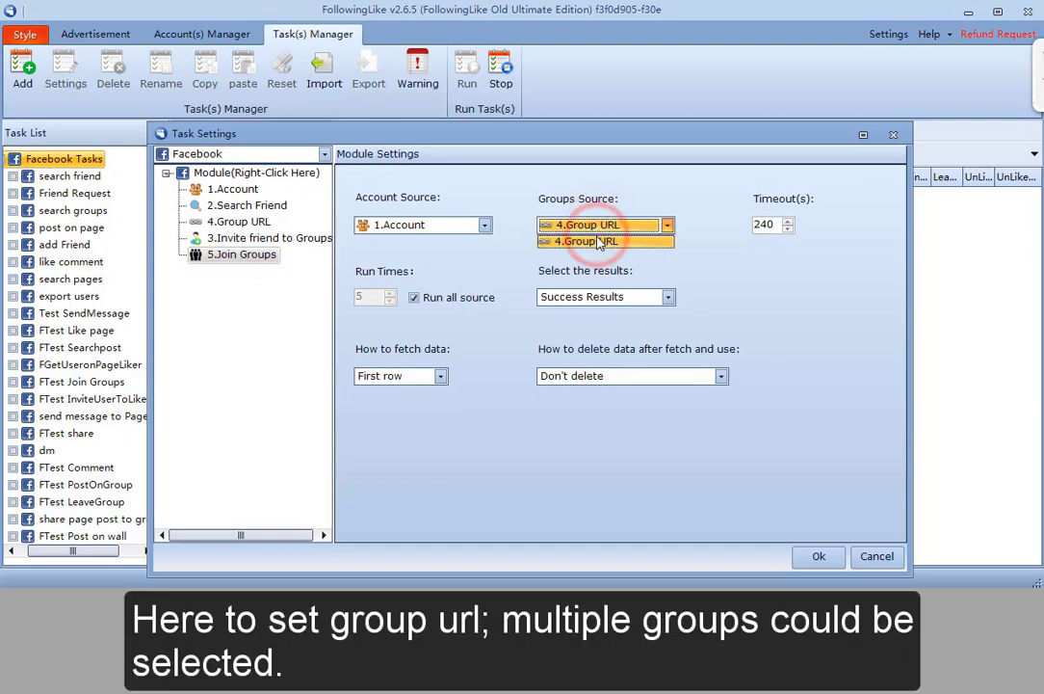
{"action": "left_click", "coordinate": [602, 237]}
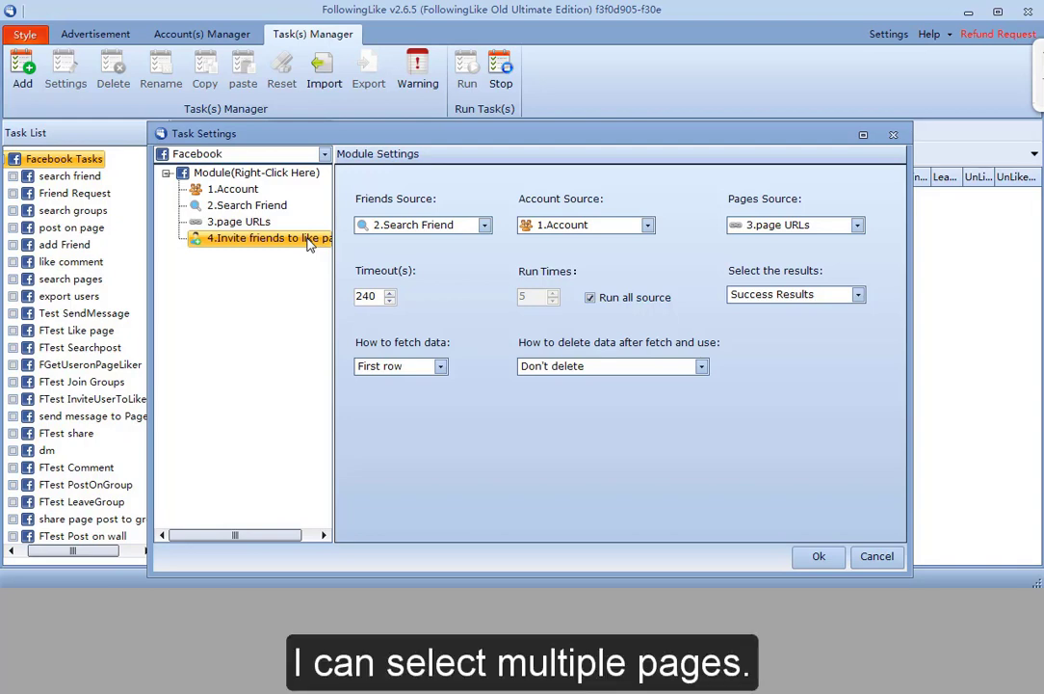
- Keep 3.page URLs as the Pages Source for inviting friends to like
{"action": "left_click", "coordinate": [735, 229]}
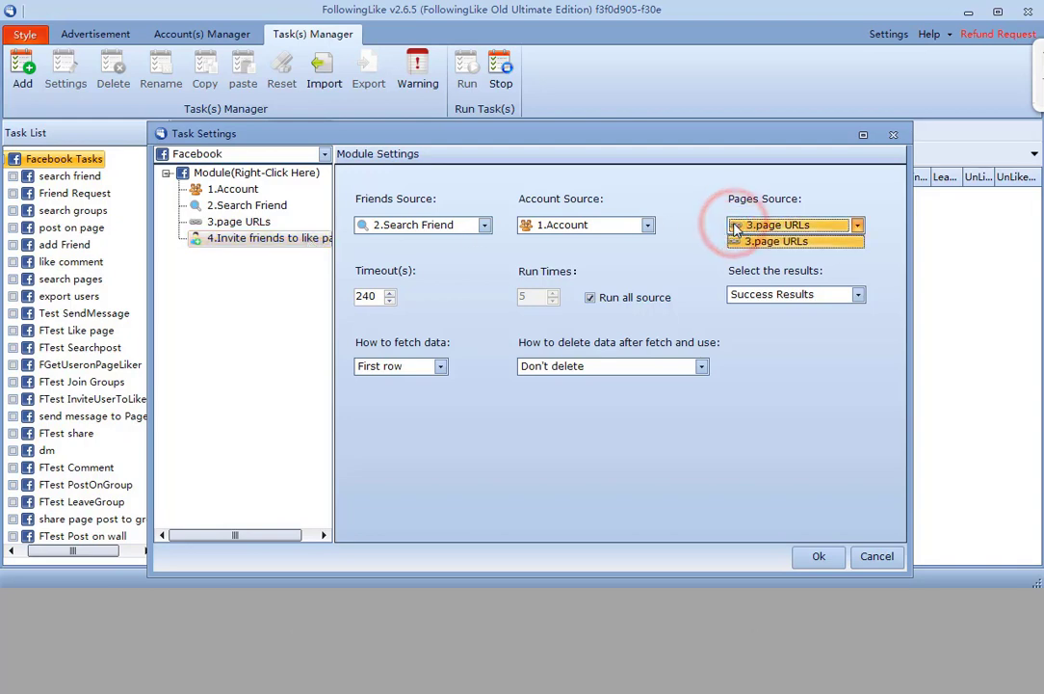
{"action": "left_click", "coordinate": [735, 228]}
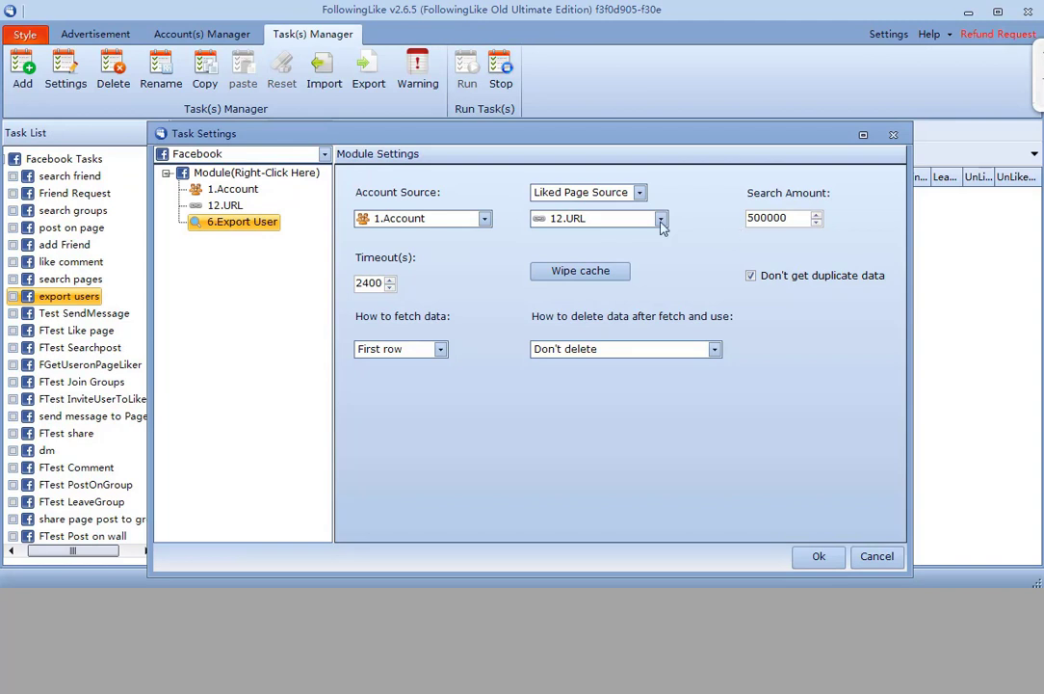
{"action": "left_click", "coordinate": [234, 224]}
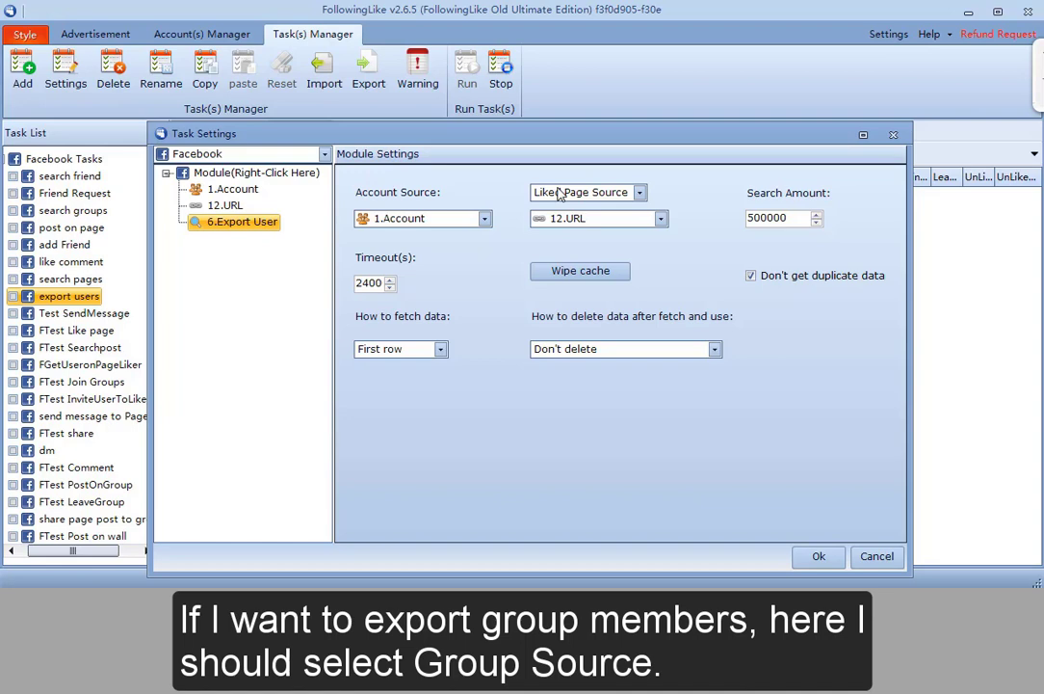
{"action": "left_click", "coordinate": [562, 193]}
{"action": "left_click", "coordinate": [570, 208]}
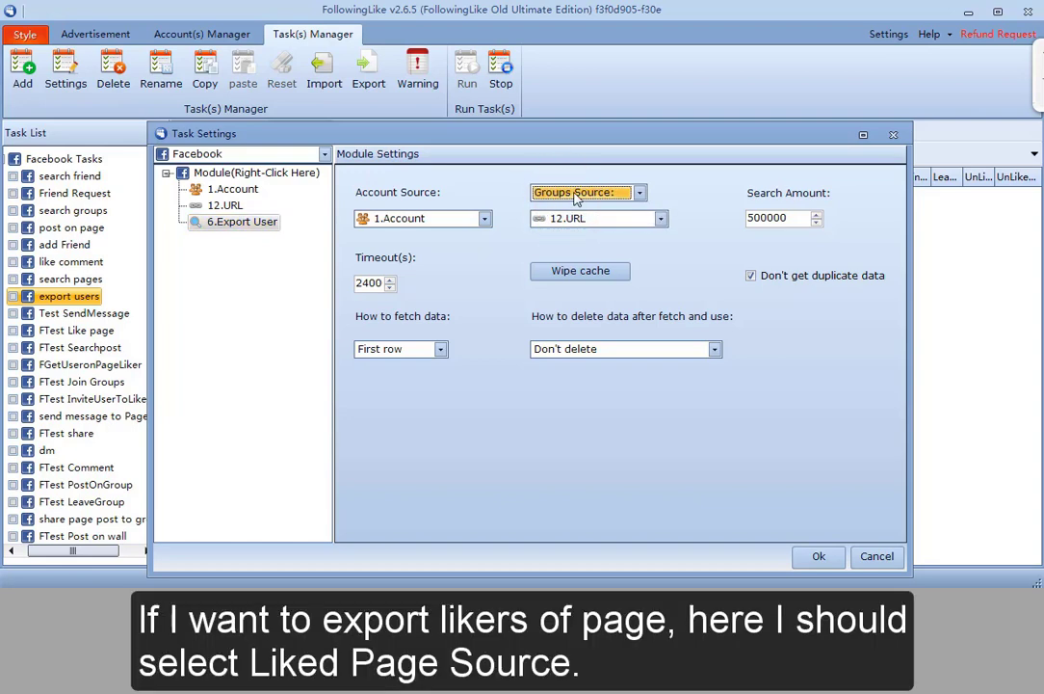
{"action": "left_click", "coordinate": [576, 194]}
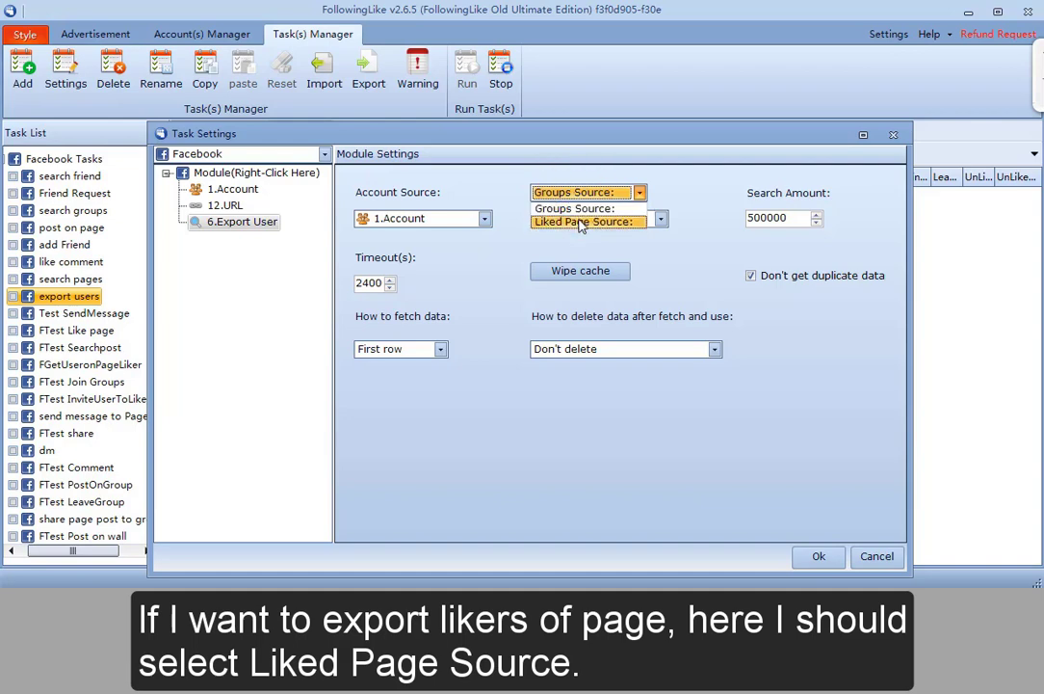
{"action": "left_click", "coordinate": [581, 223]}
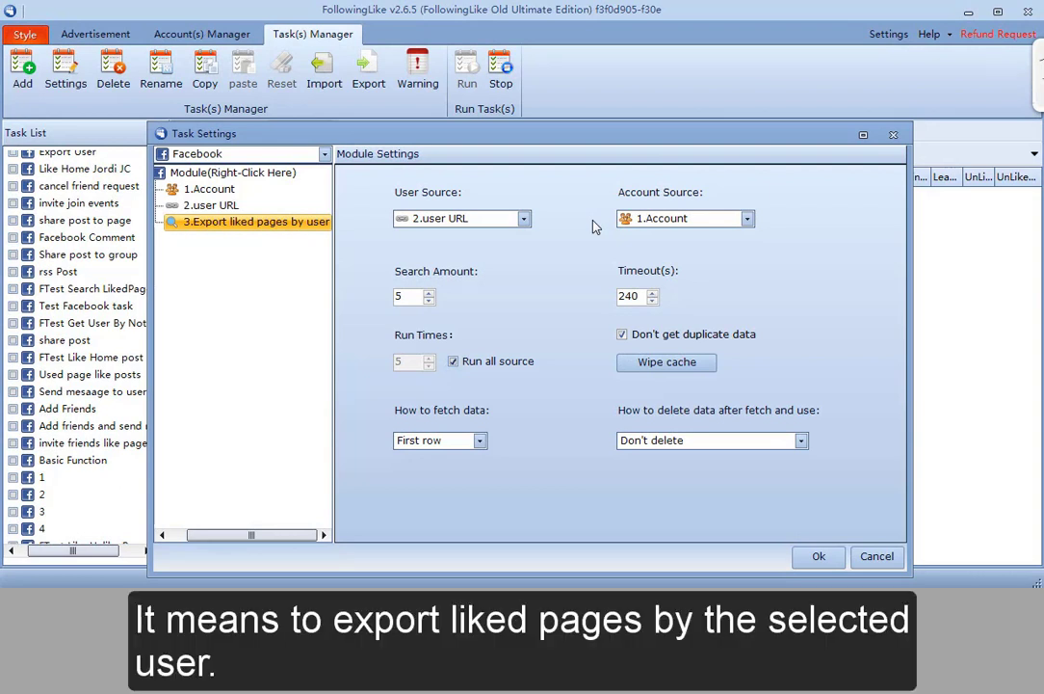
- Keep 2.user URL and 1.Account for Export liked pages by user, search amount 5
{"action": "left_click", "coordinate": [494, 220]}
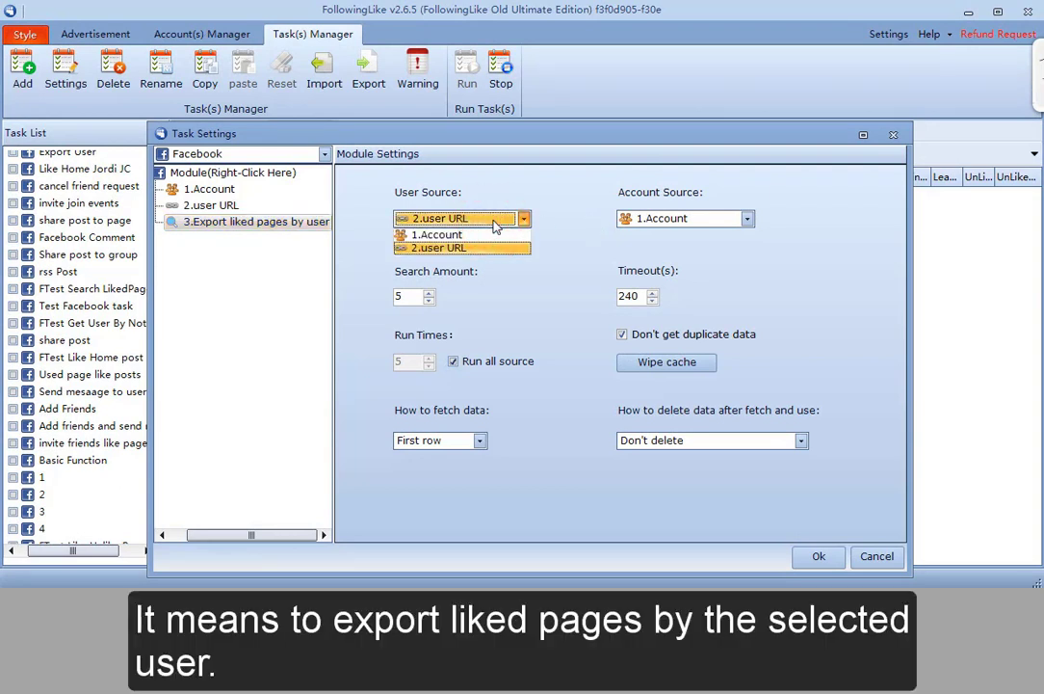
{"action": "left_click", "coordinate": [489, 249]}
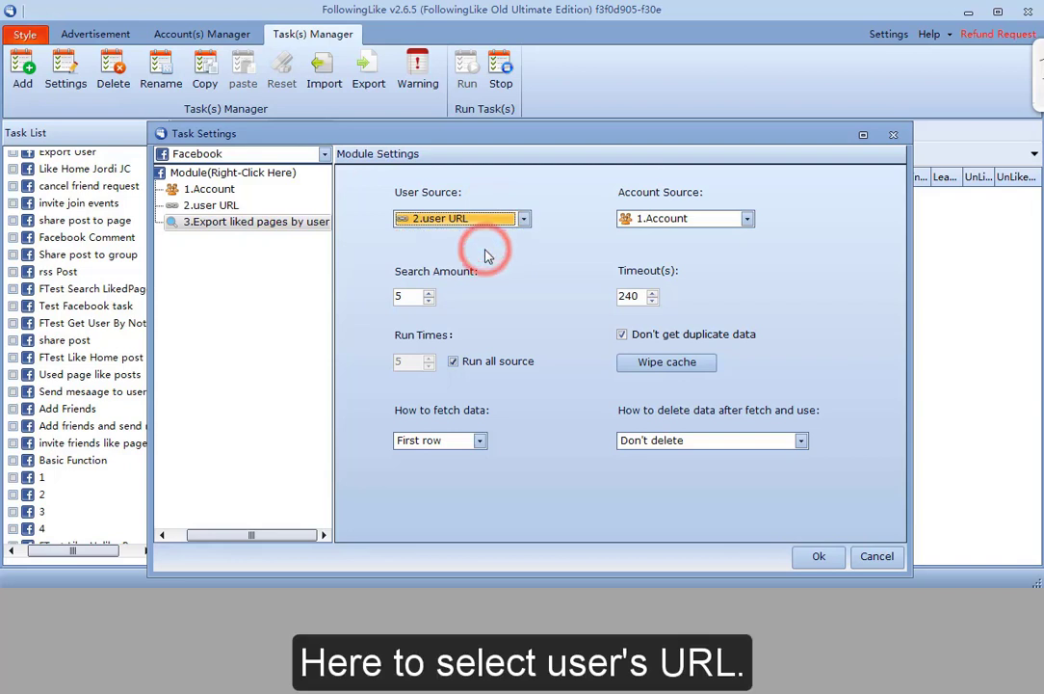
{"action": "left_click", "coordinate": [665, 220]}
{"action": "left_click", "coordinate": [665, 220]}
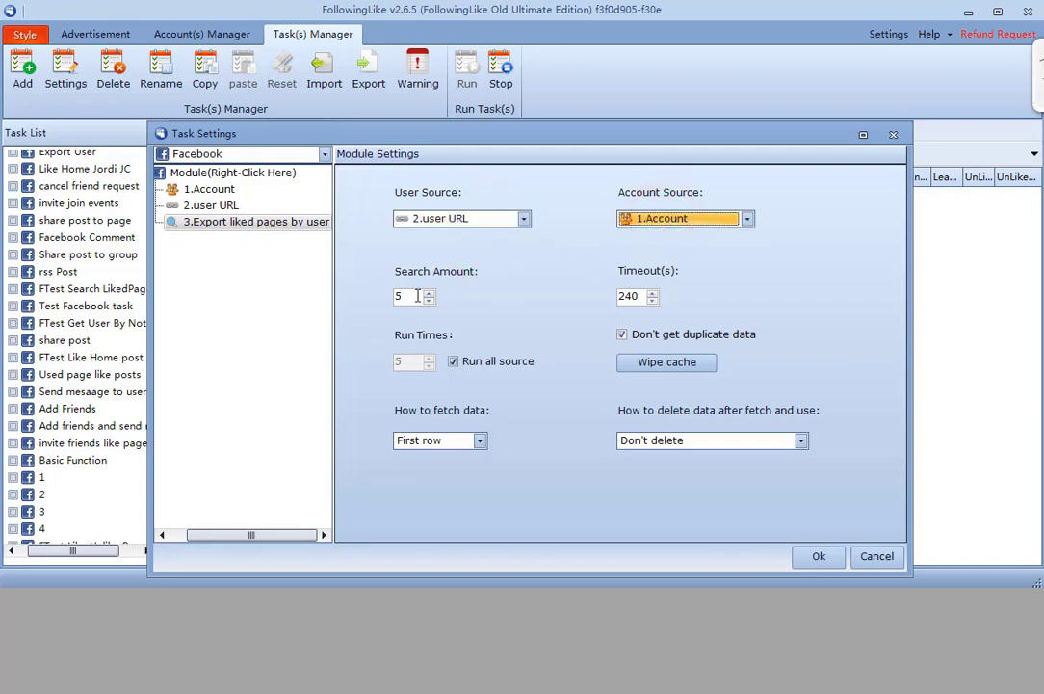
{"action": "left_click", "coordinate": [413, 294]}
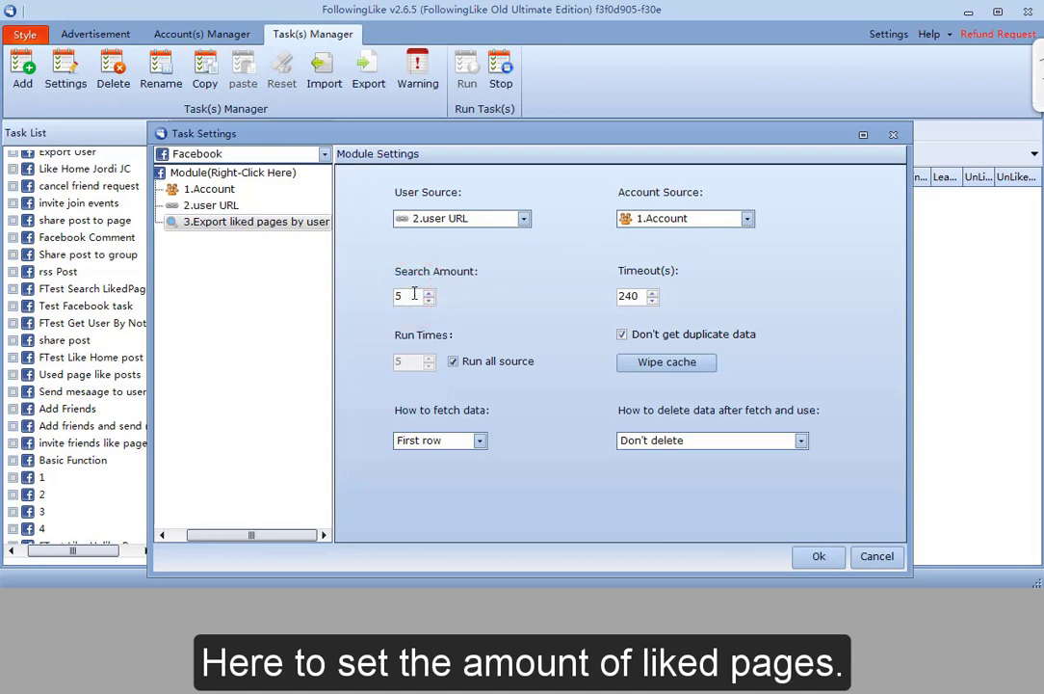